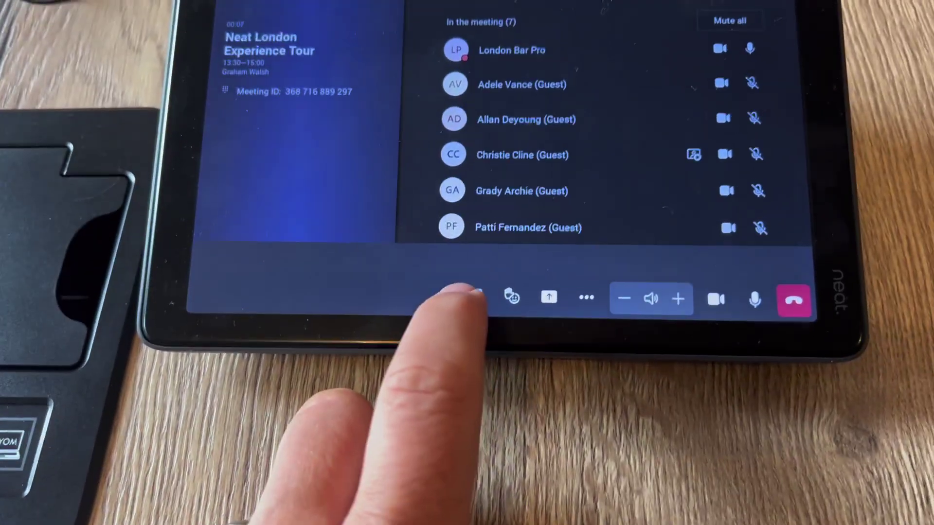
Step: Glance at the layout options, then join the 13:30–15:00 Microsoft Teams meeting from the calendar
click(487, 332)
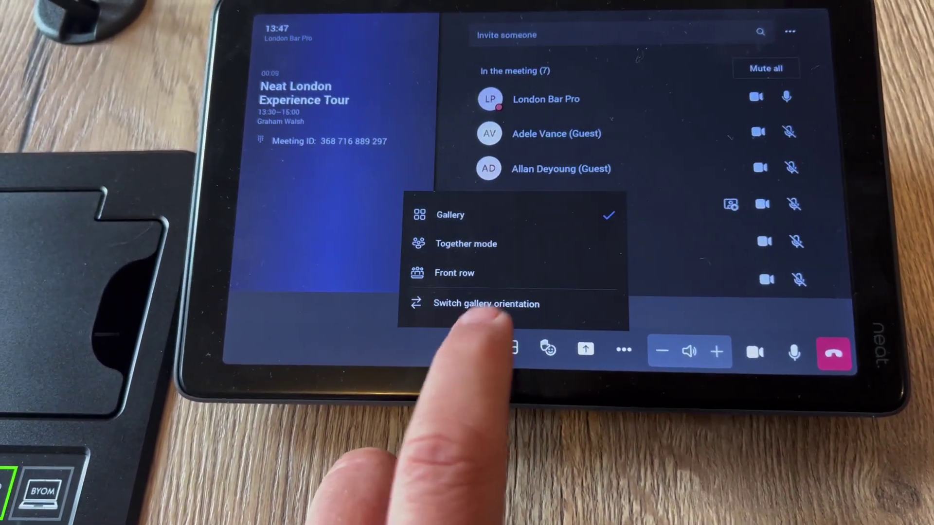
click(510, 244)
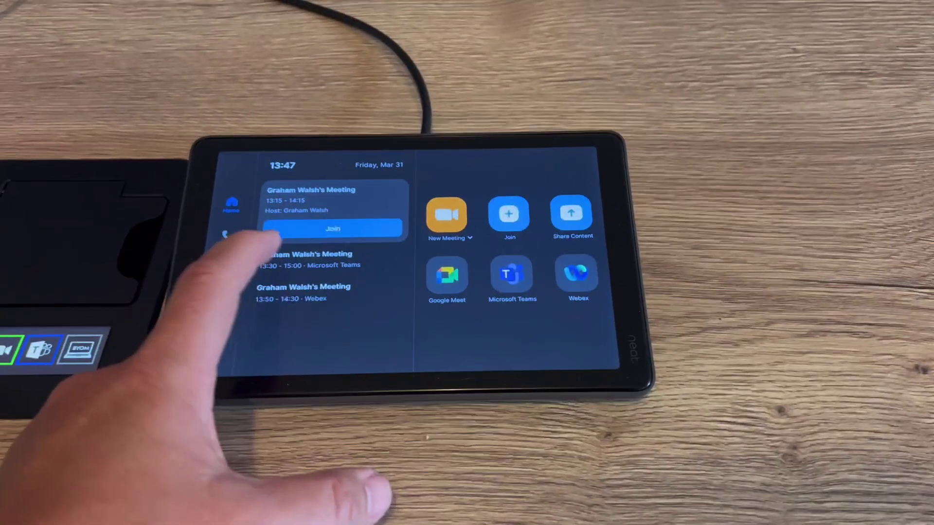
click(277, 292)
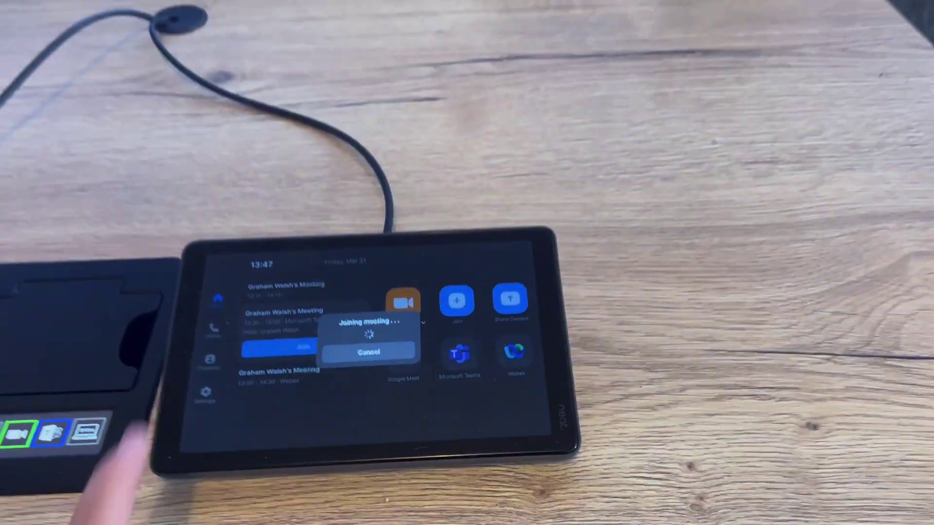